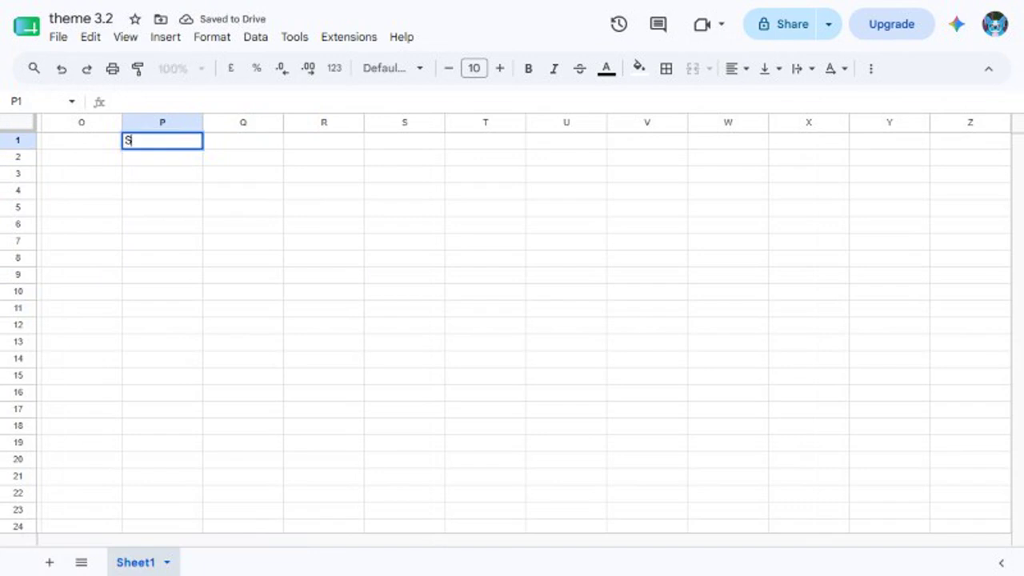
- Complete the header row with Formula in Q1 and Result in R1, beside the Score header in P1
key(Tab)
text(Formula)
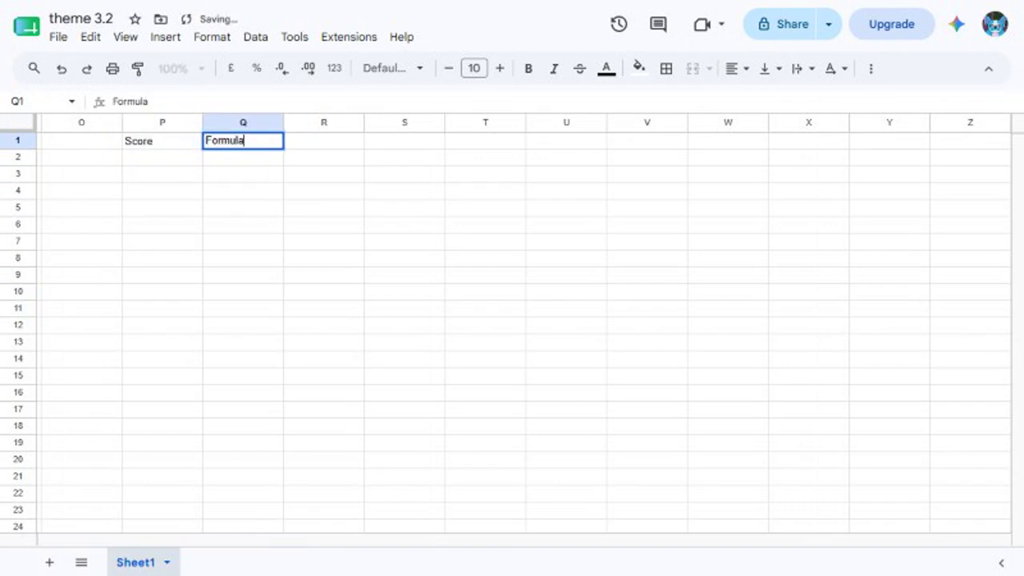
key(Tab)
text(Result)
key(Return)
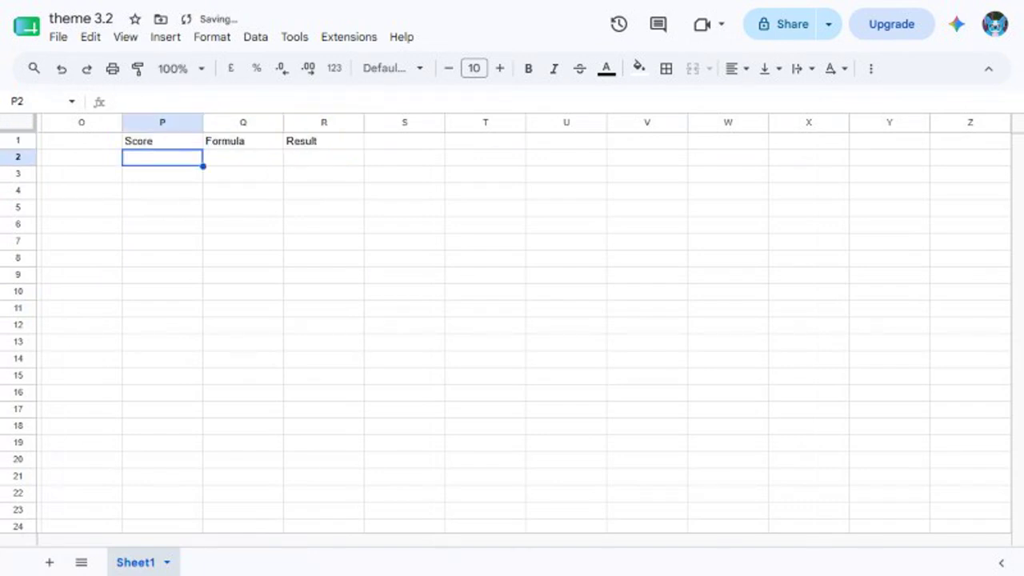
- Fill the Score column from P2 to P8 with 85, 92, N/A, 78, 95, Absent and 88
text(85)
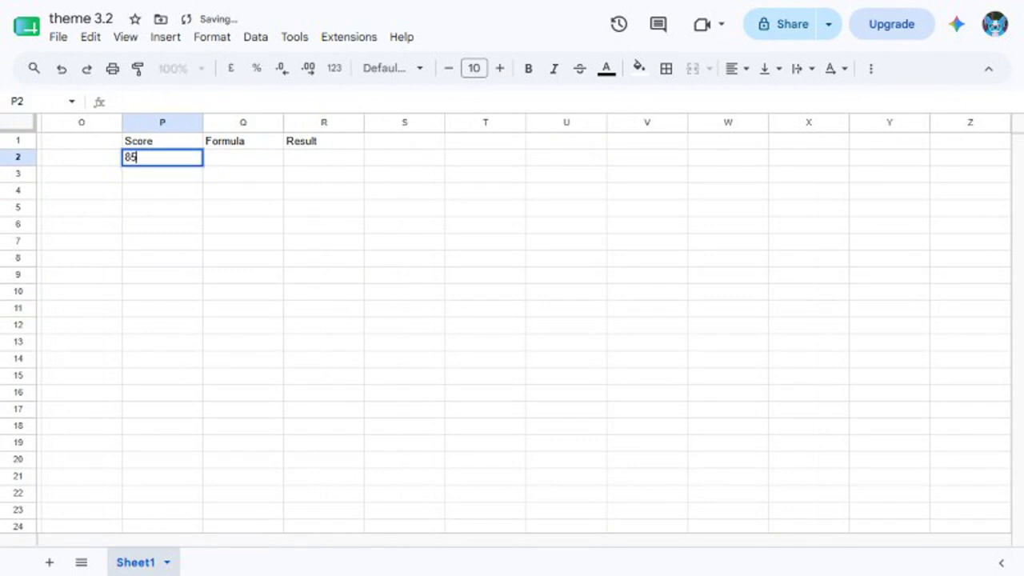
key(Return)
text(92)
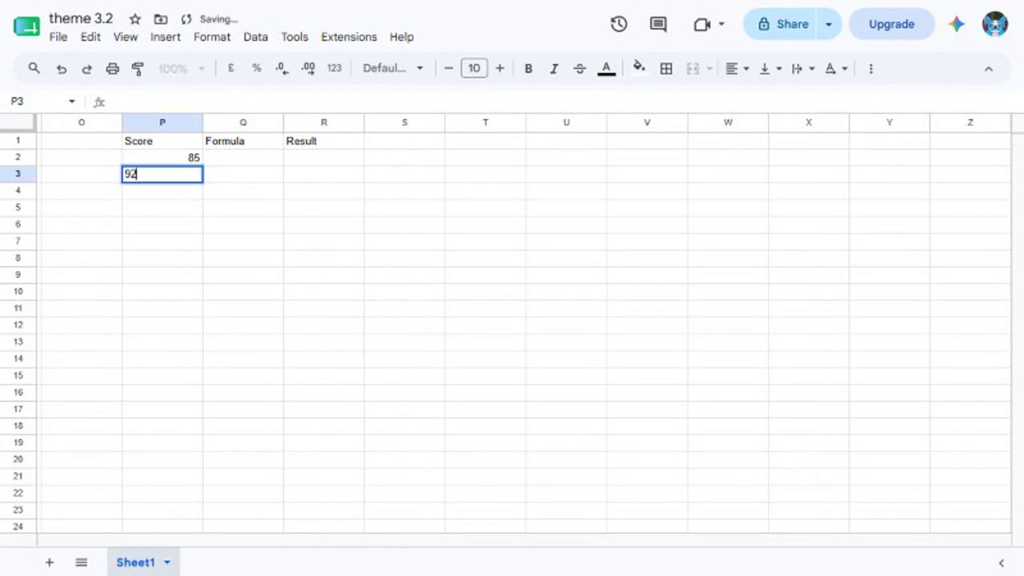
key(Return)
text(N/A)
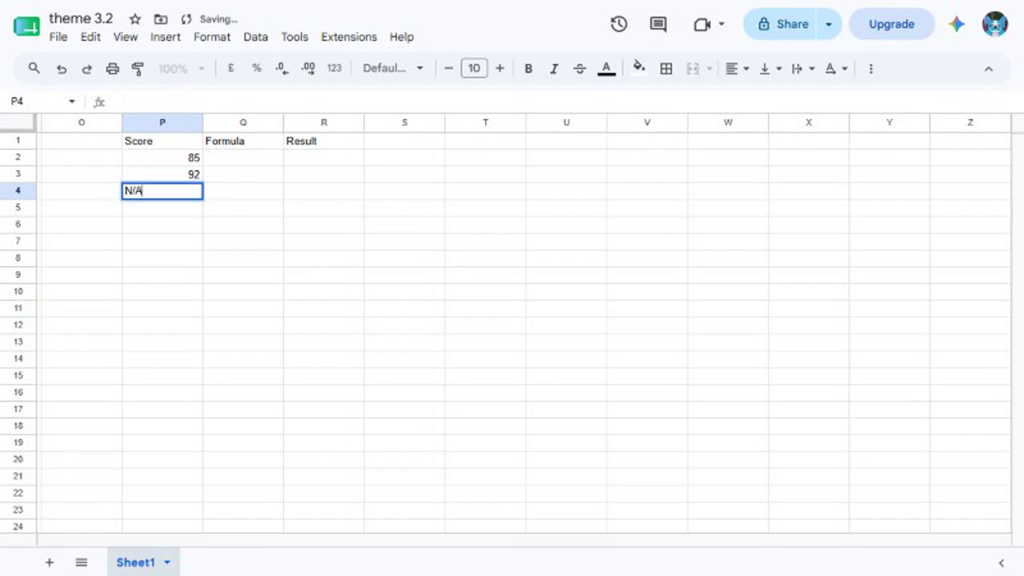
key(Return)
text(78)
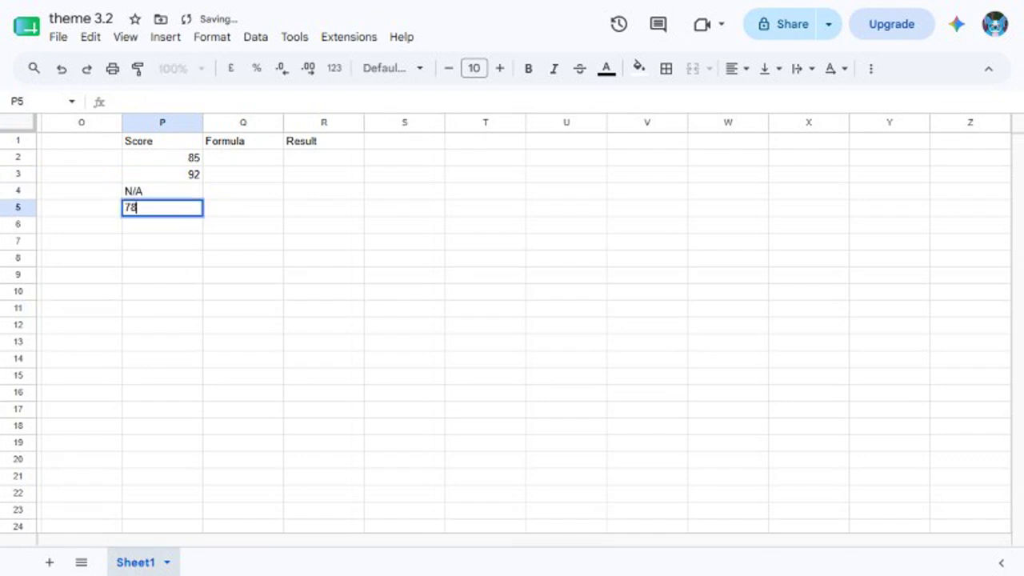
key(Return)
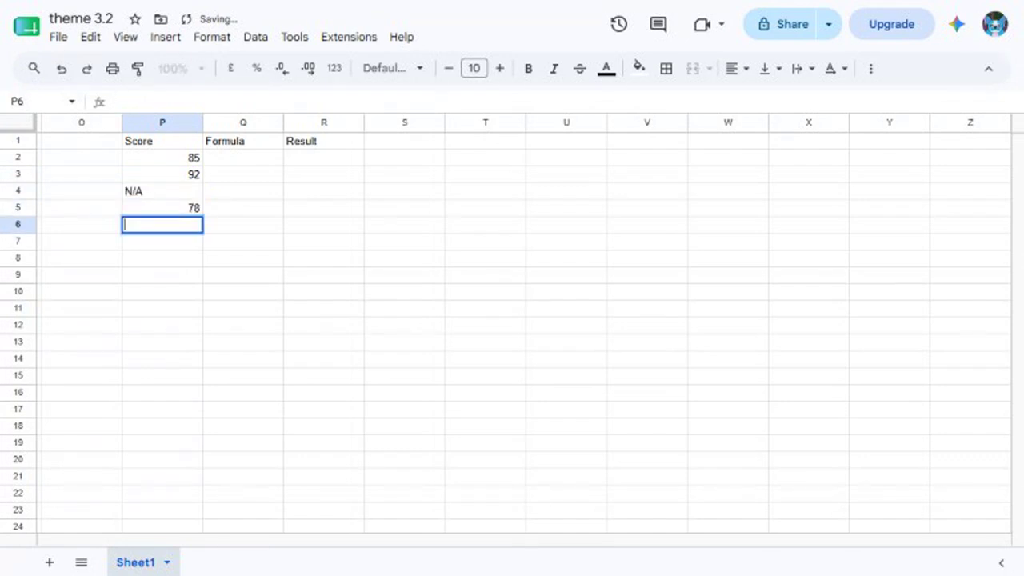
text(95)
key(Return)
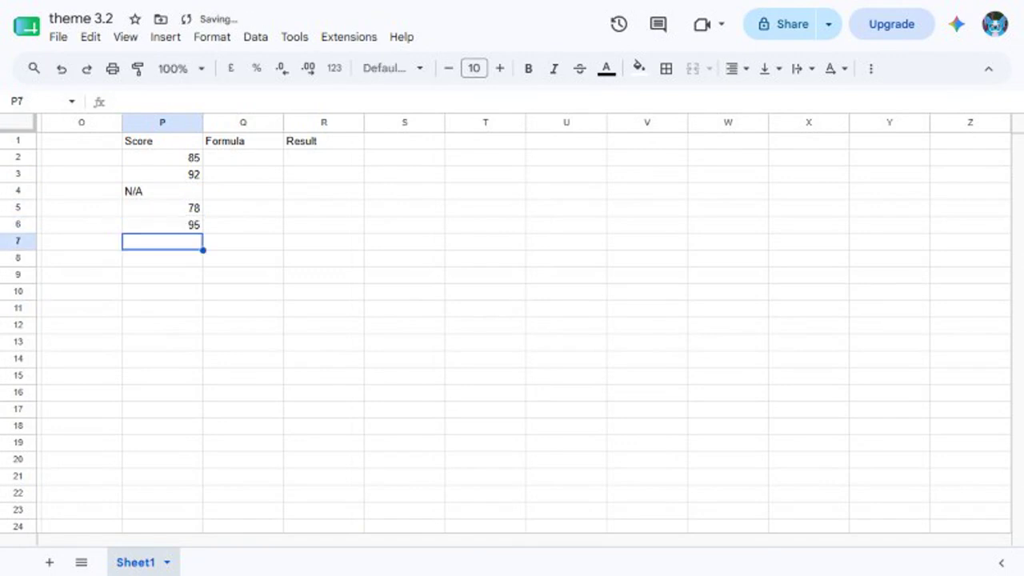
text(Absent)
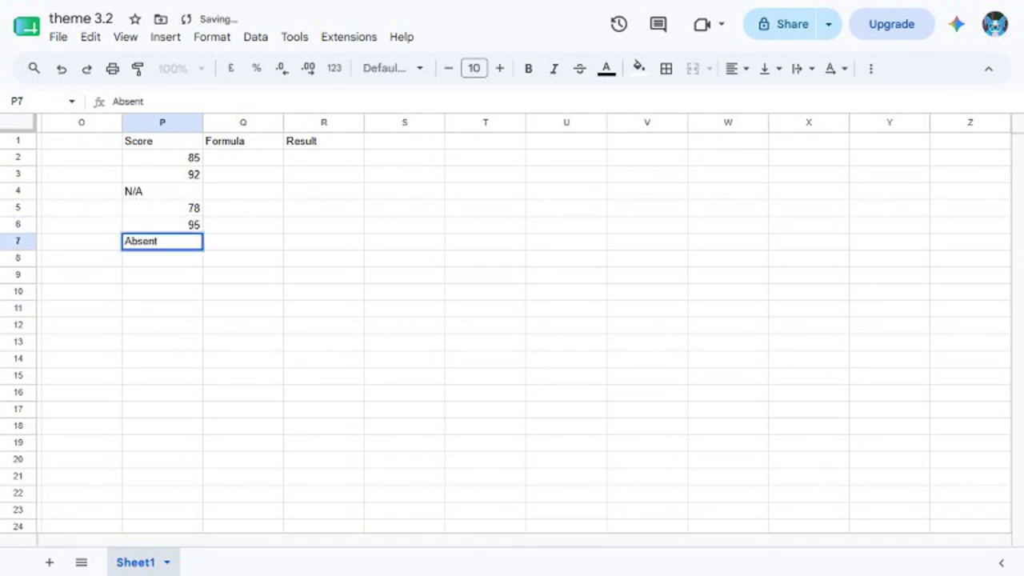
key(Return)
text(88)
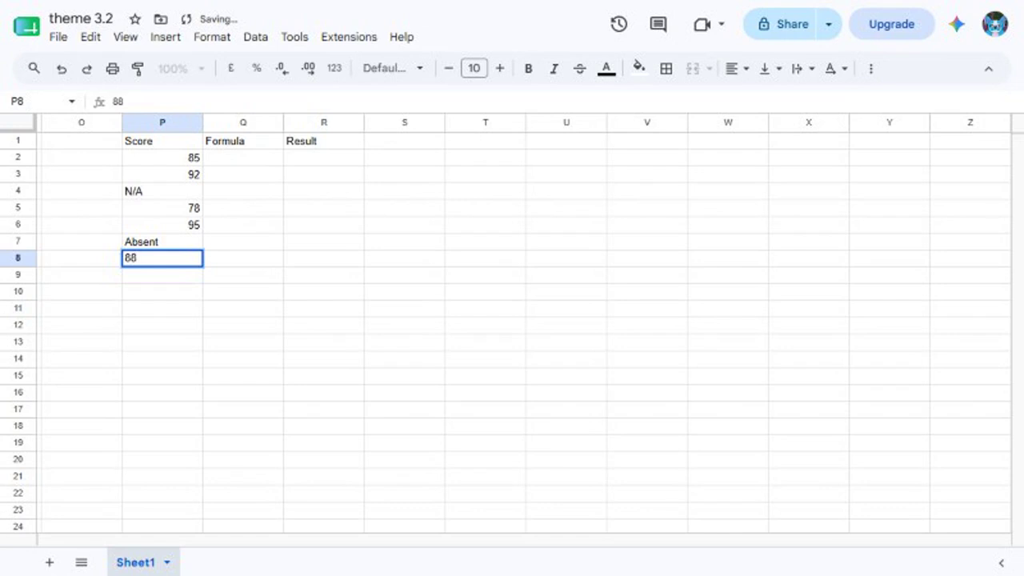
key(Return)
- Select the whole table range P1:R9 to show the data area, including the blank row 9
click(37, 102)
text(P1:R9)
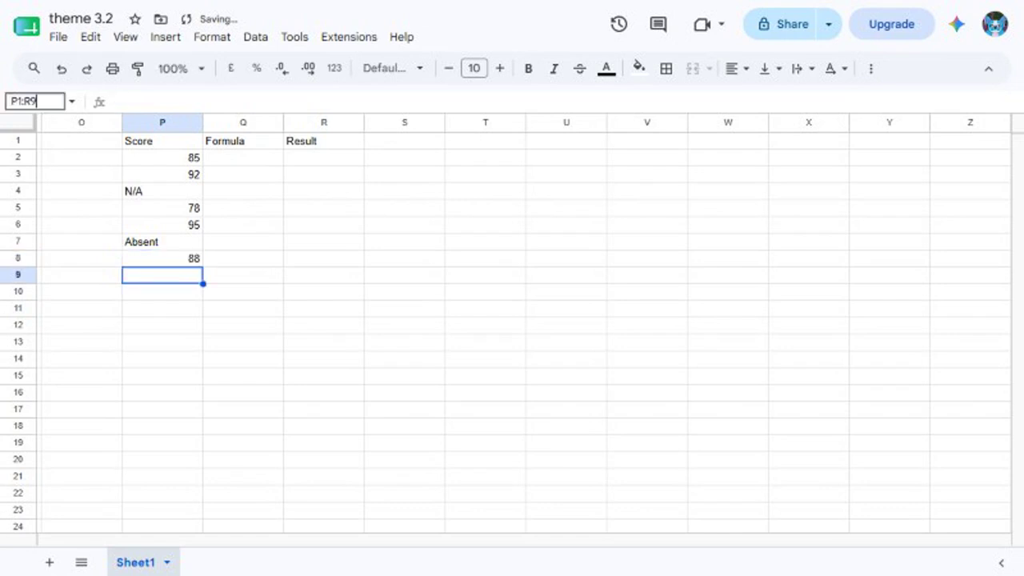
key(Return)
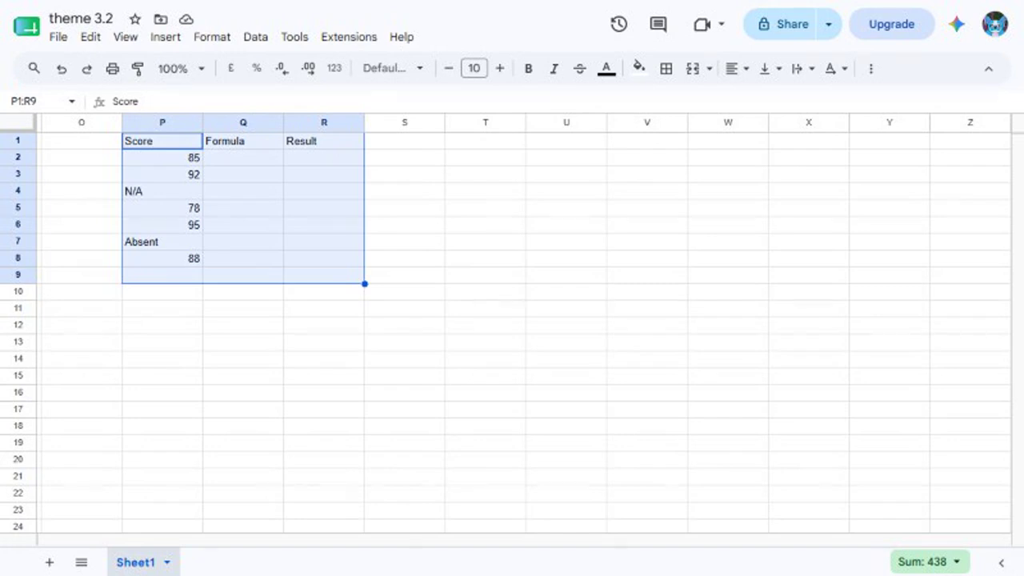
- Label Q2 as SUM, enter =SUM(P2:P9) in R2, and reselect R2 to show its formula
click(204, 164)
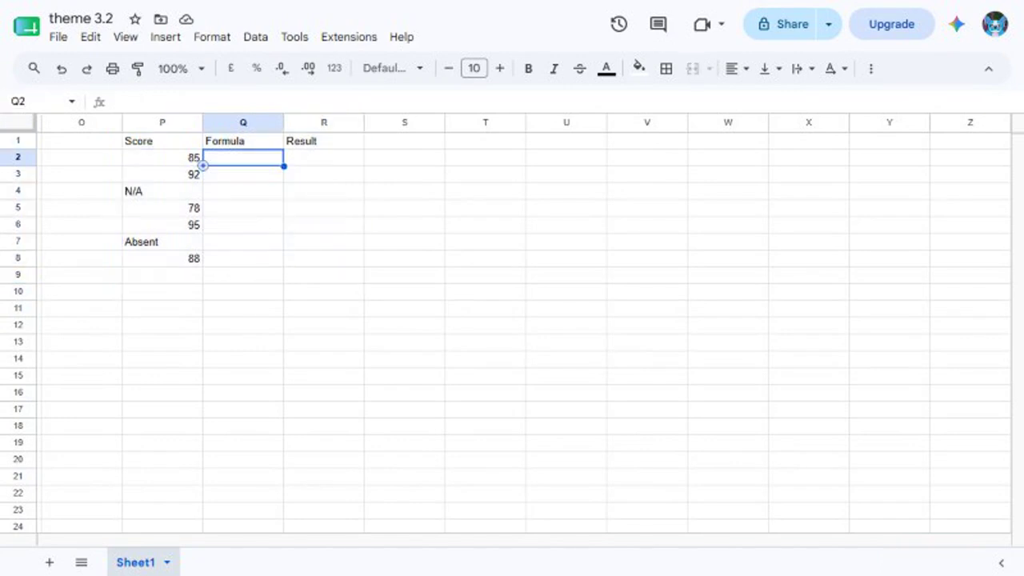
text(SUM)
key(Tab)
text(=SU)
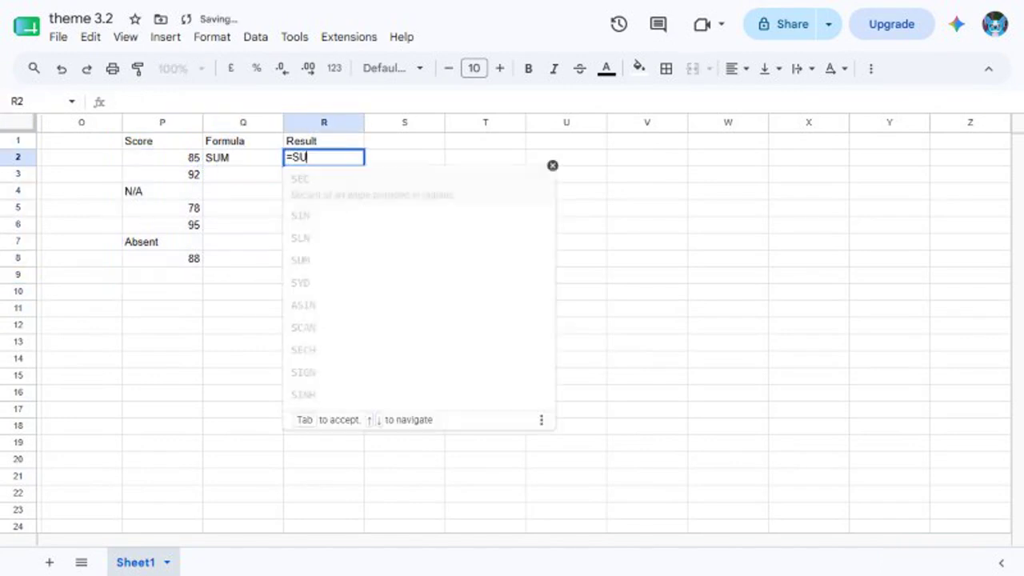
text(M(P2:P8))
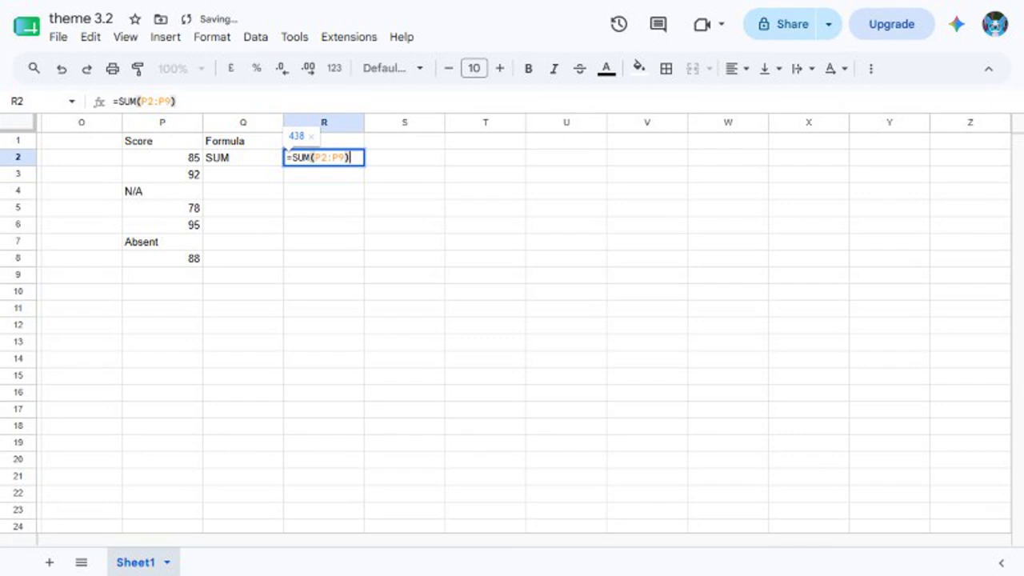
key(Return)
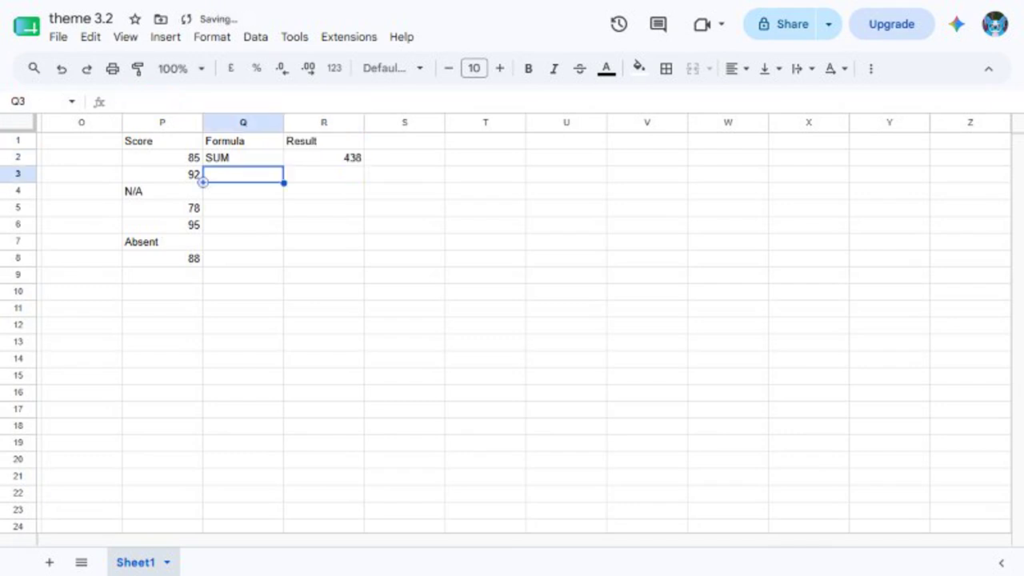
key(Up)
key(Right)
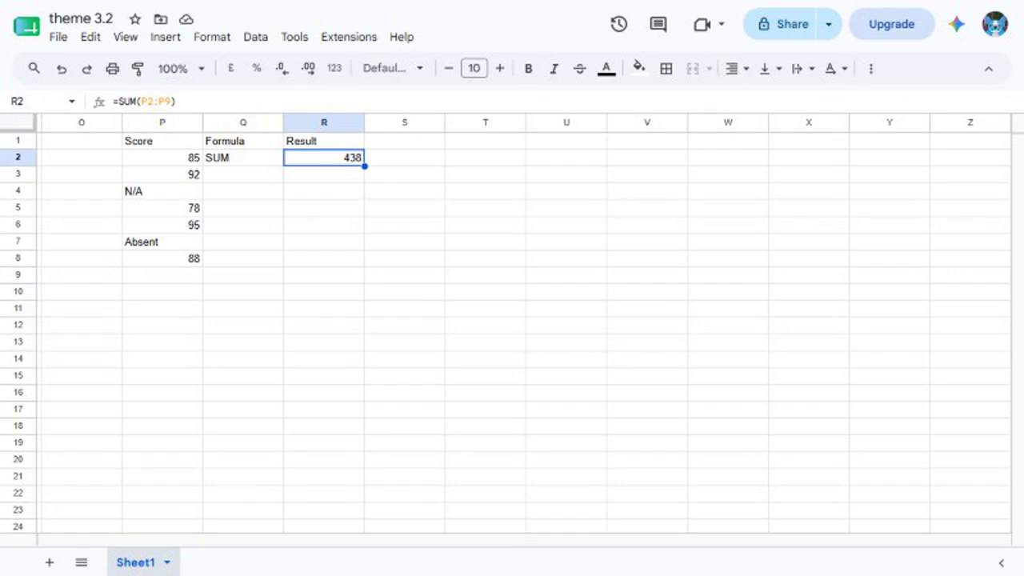
- Label Q3 as Naive average, enter =R2/8 in R3, and reselect R3 to show its formula
click(37, 101)
text(Q3)
key(Return)
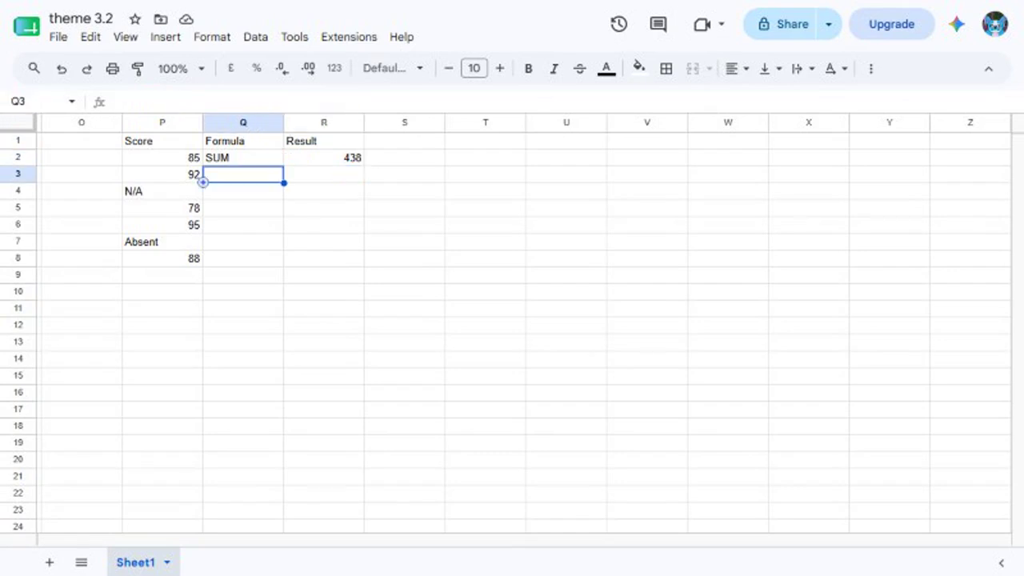
text(Naive average)
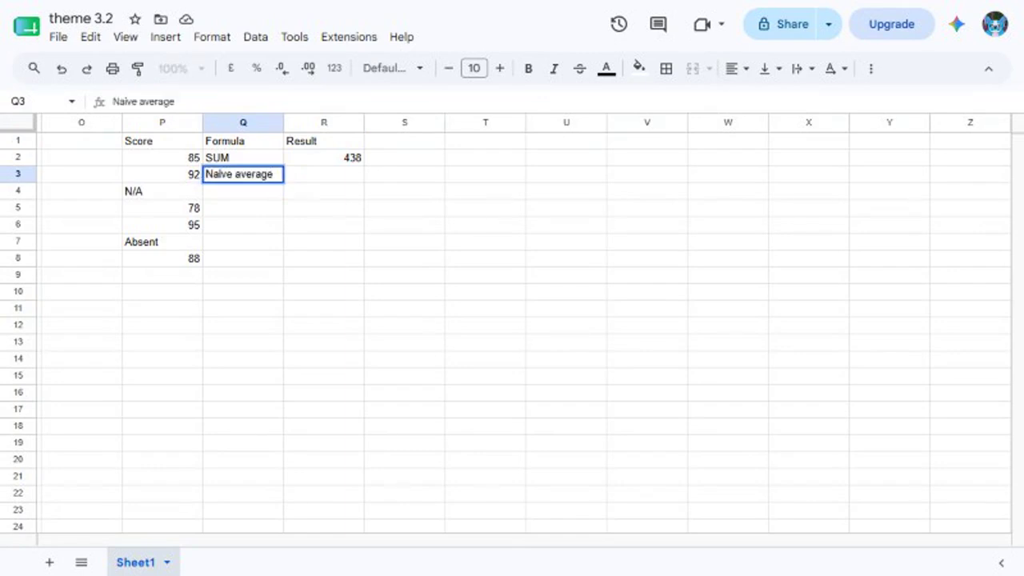
key(Tab)
text(=R2/8)
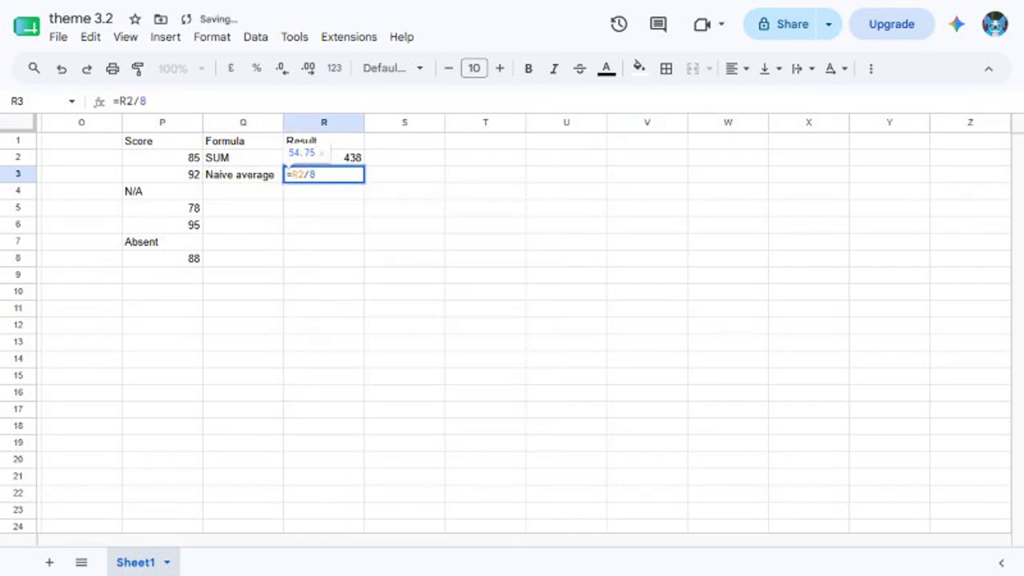
key(Return)
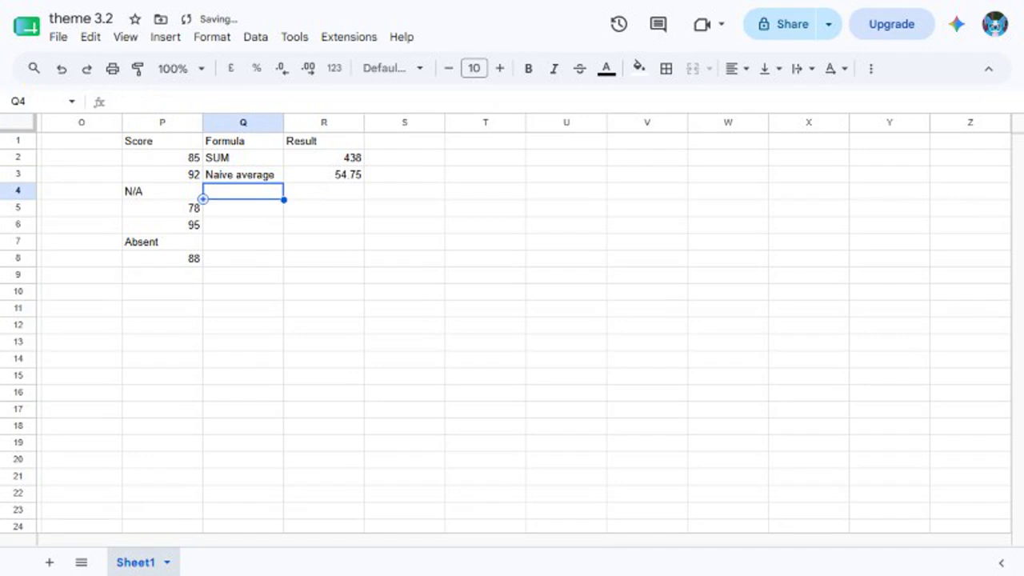
click(35, 102)
text(R3)
key(Return)
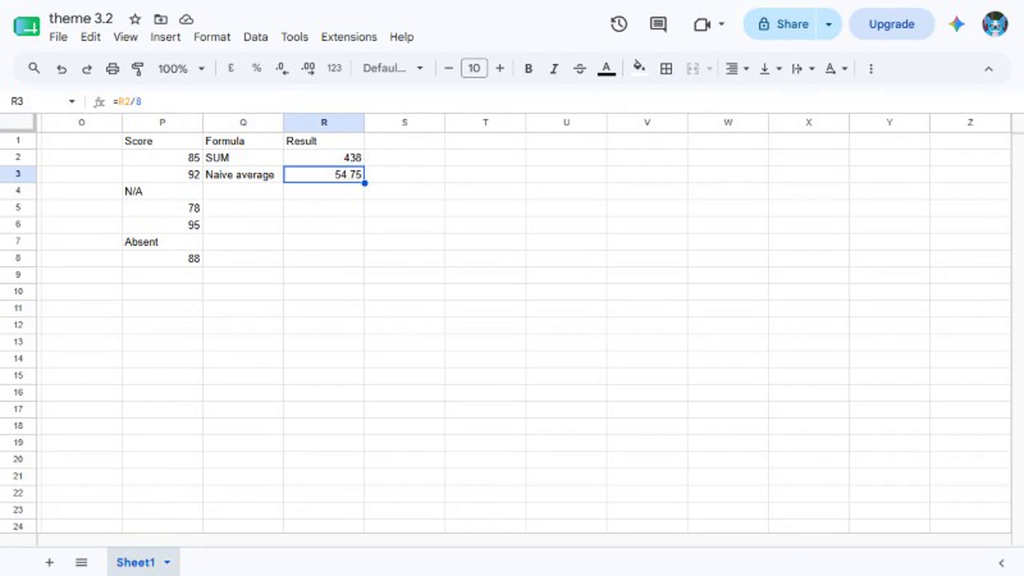
- Label Q4 as AVERAGE, enter =AVERAGE(P2:P9) in R4, and reselect R4 to show its formula
click(205, 197)
text(AVERAGE)
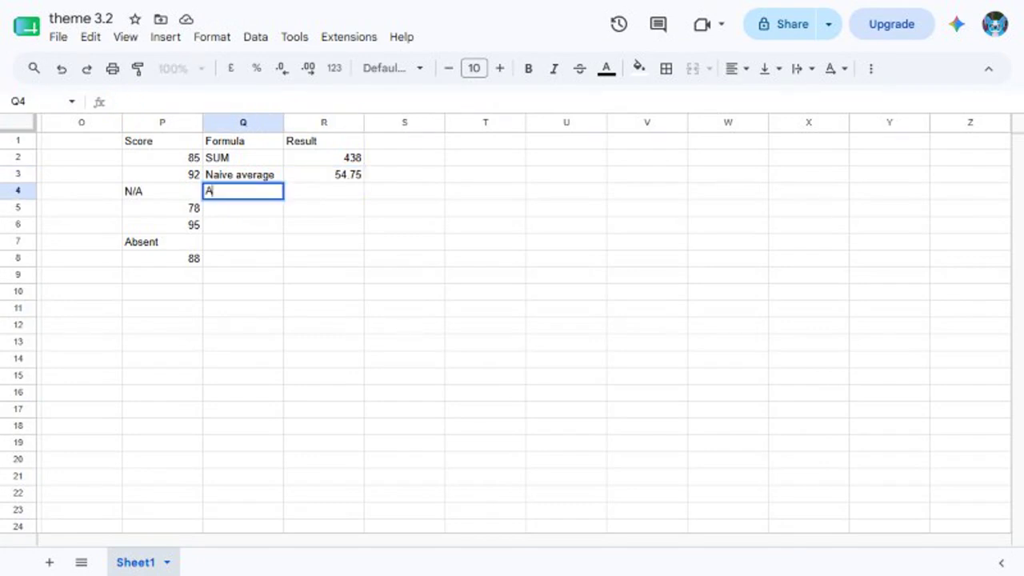
key(Tab)
text(=AVERAGE(P2:P9))
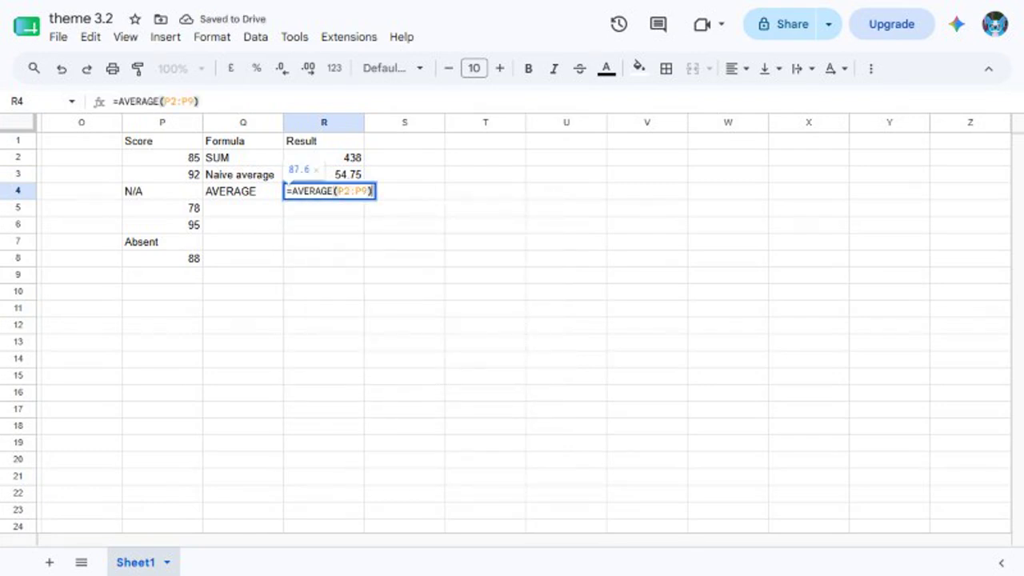
key(Return)
click(37, 102)
text(R4)
key(Return)
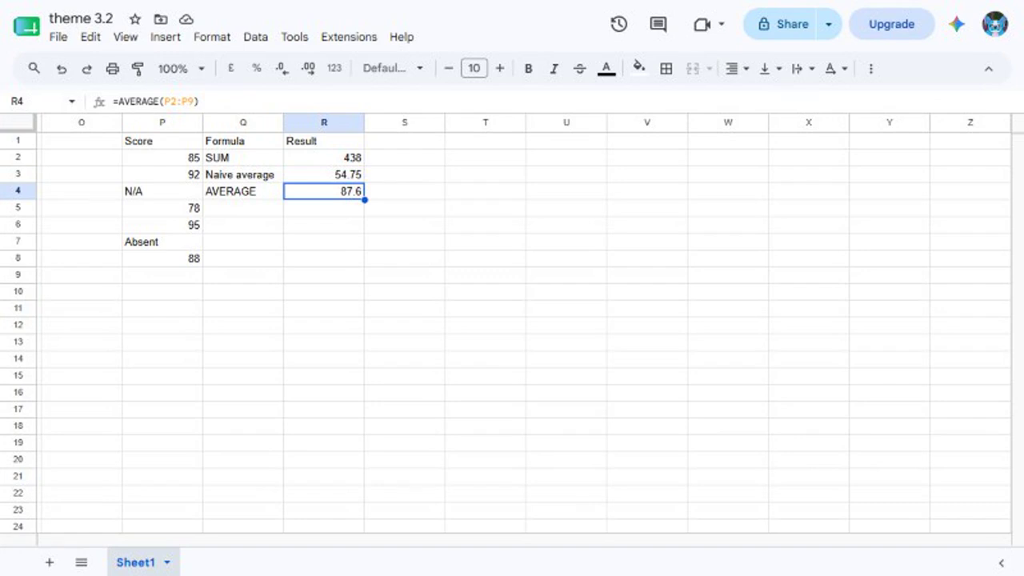
- Label Q5 as COUNT, enter =COUNT(P2:P9) in R5, and reselect R5 to show its formula
click(35, 101)
text(Q5)
key(Return)
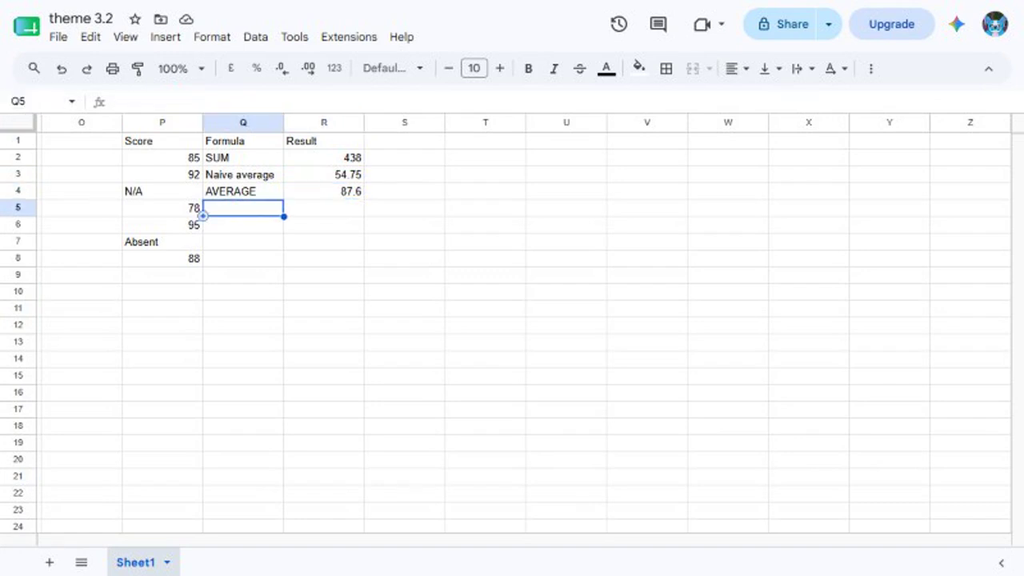
text(COUNT)
key(Tab)
text(=COUNT(P)
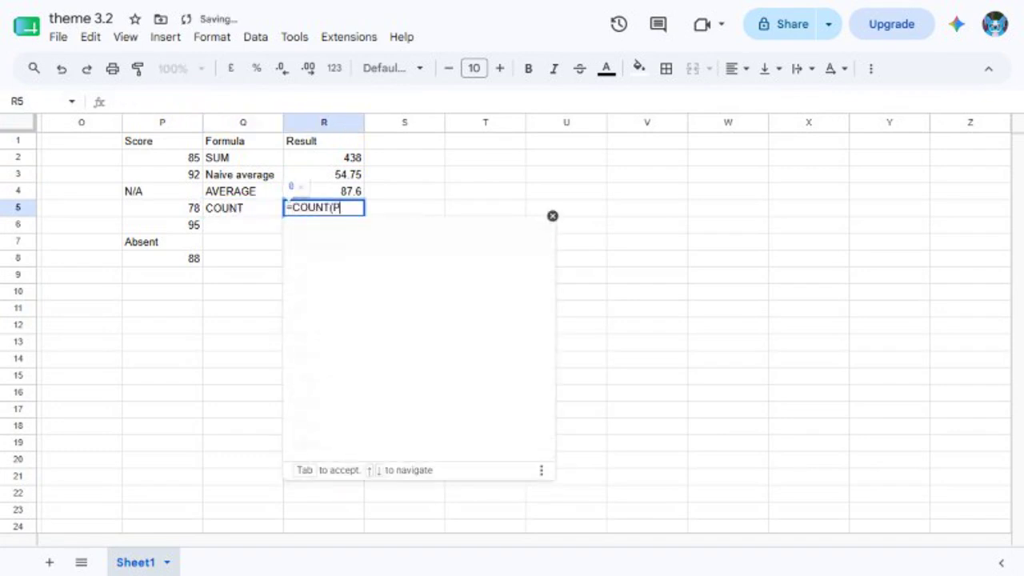
text(2:P11))
key(Return)
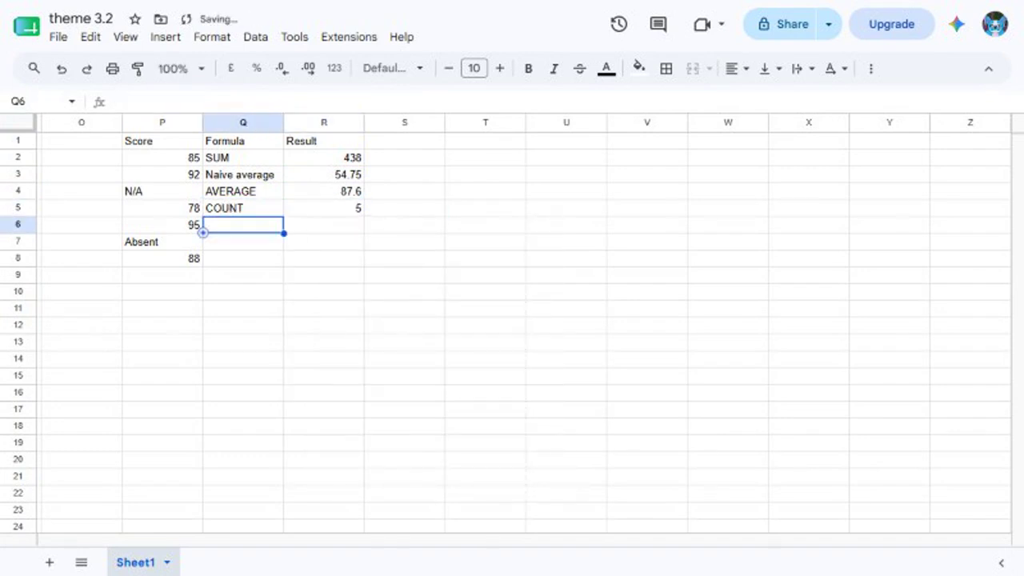
click(35, 101)
text(R5)
key(Return)
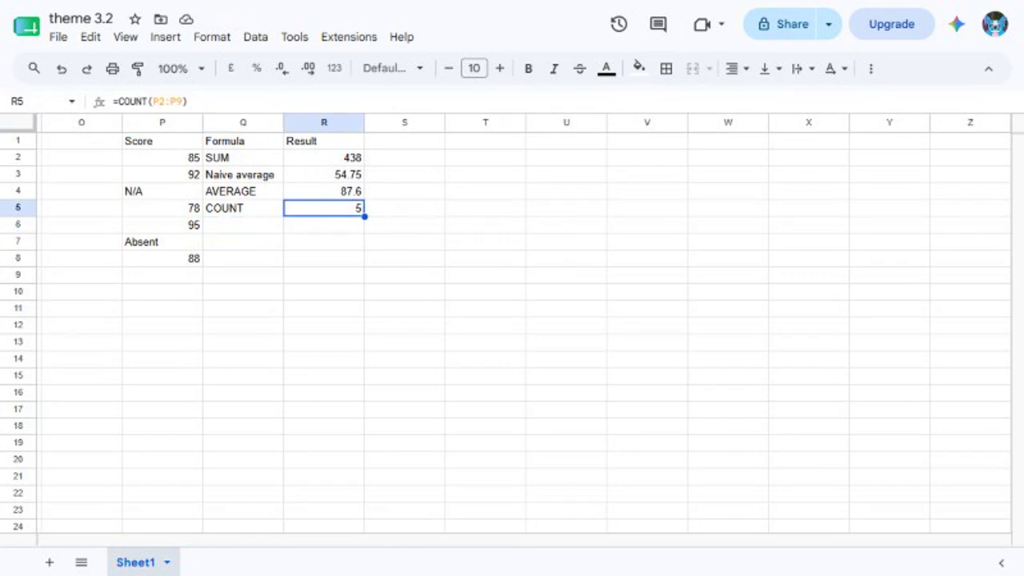
- Label Q6 as COUNTA, enter =COUNTA(P2:P9) in R6, and reselect R6 to show its formula
click(204, 231)
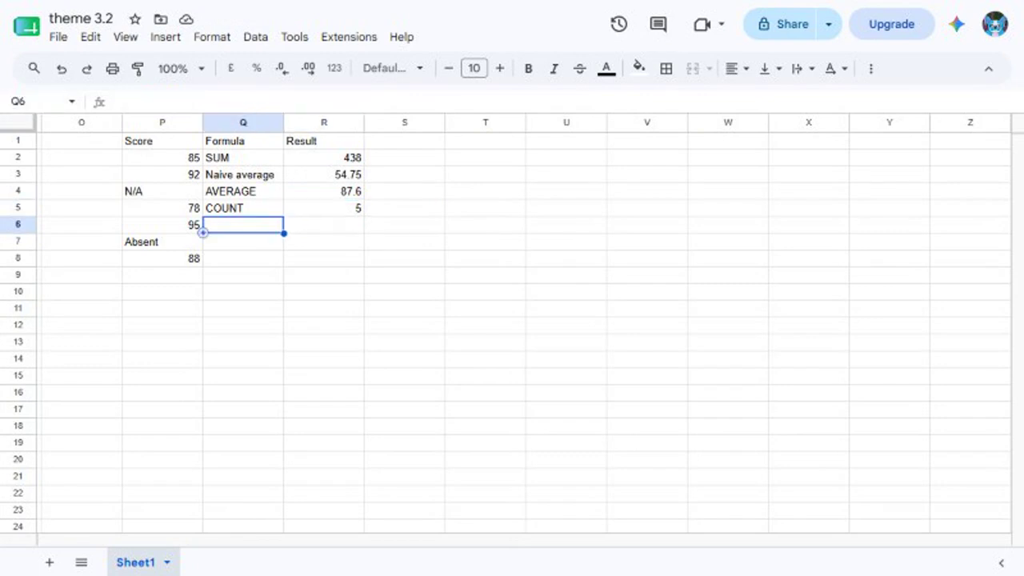
text(COUNTA)
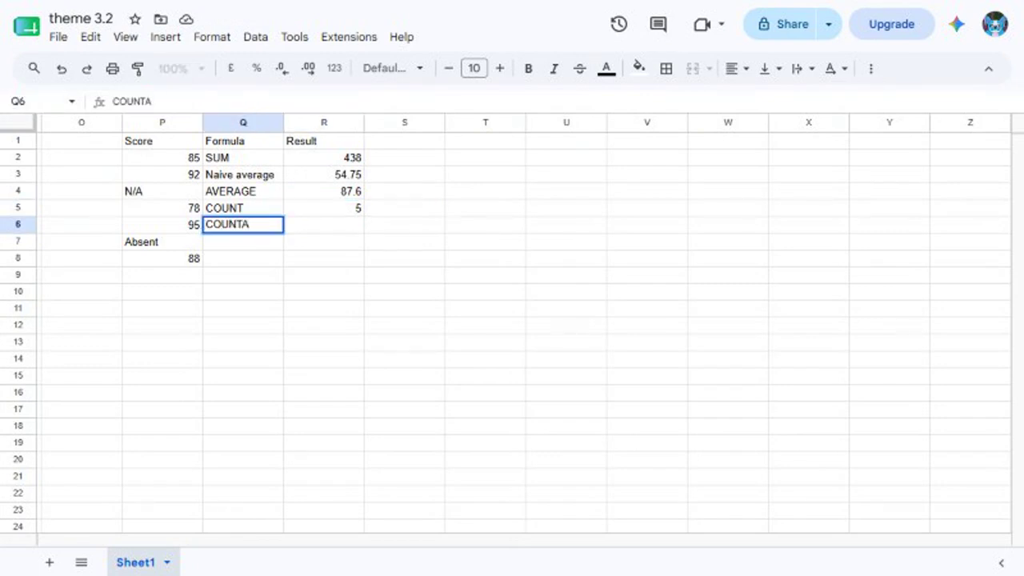
key(Tab)
text(=COUNTA(P2:P9))
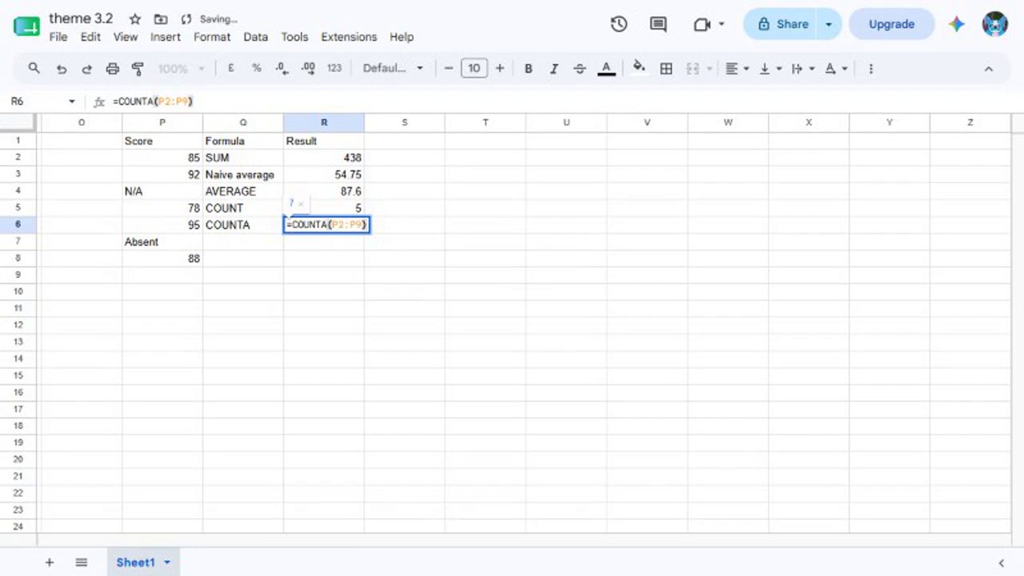
key(Return)
click(36, 101)
text(R6)
key(Return)
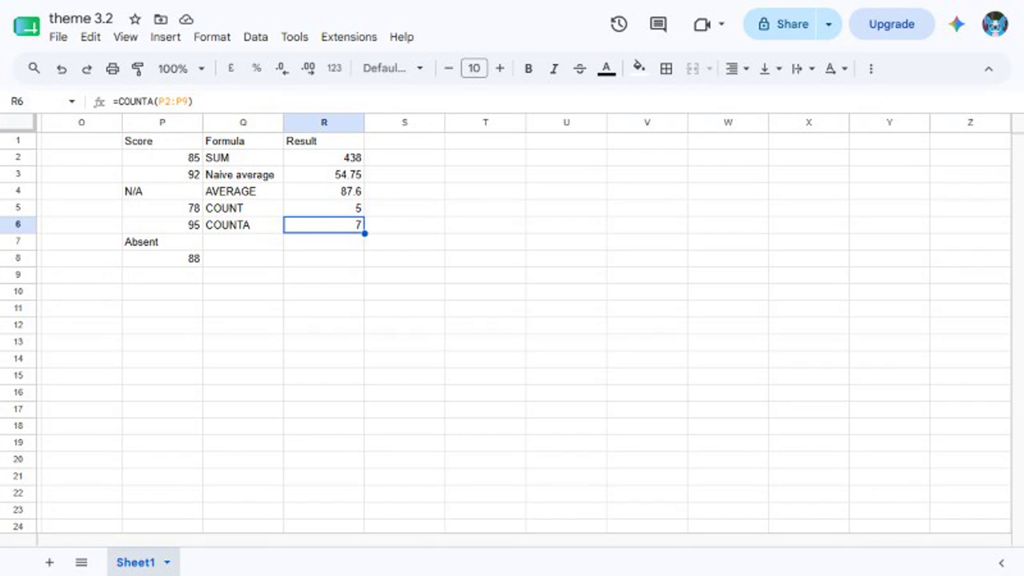
- Label Q7 as MAX, enter =MAX(P2:P9) in R7, and reselect R7 to show its formula
click(205, 247)
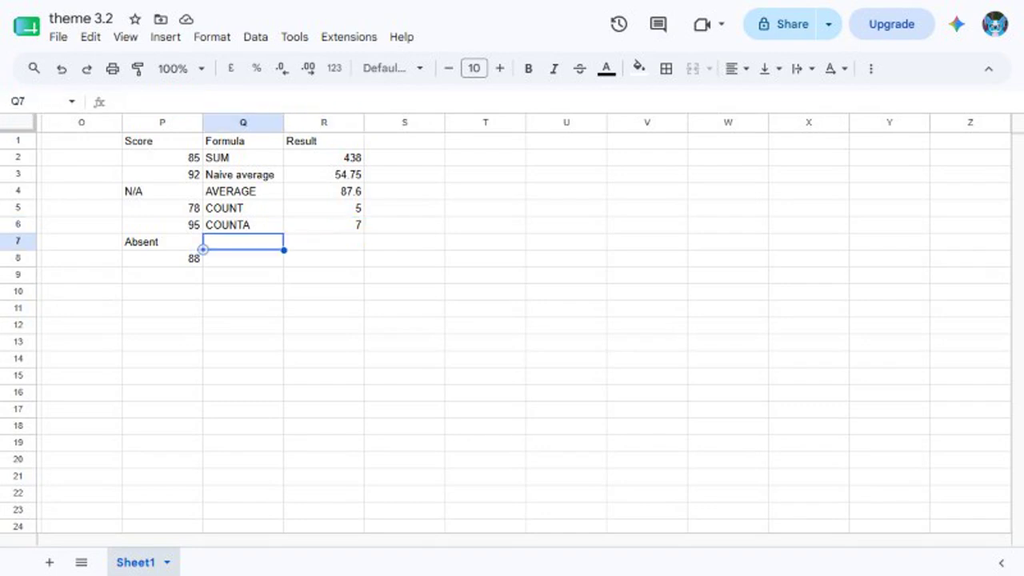
text(MAX)
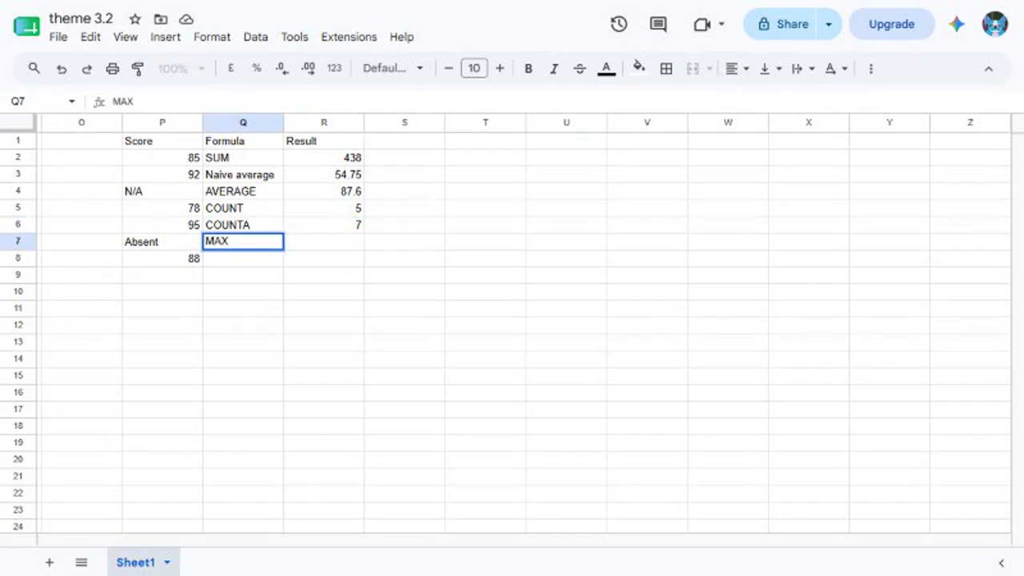
key(Tab)
text(=MAX(P2:P9))
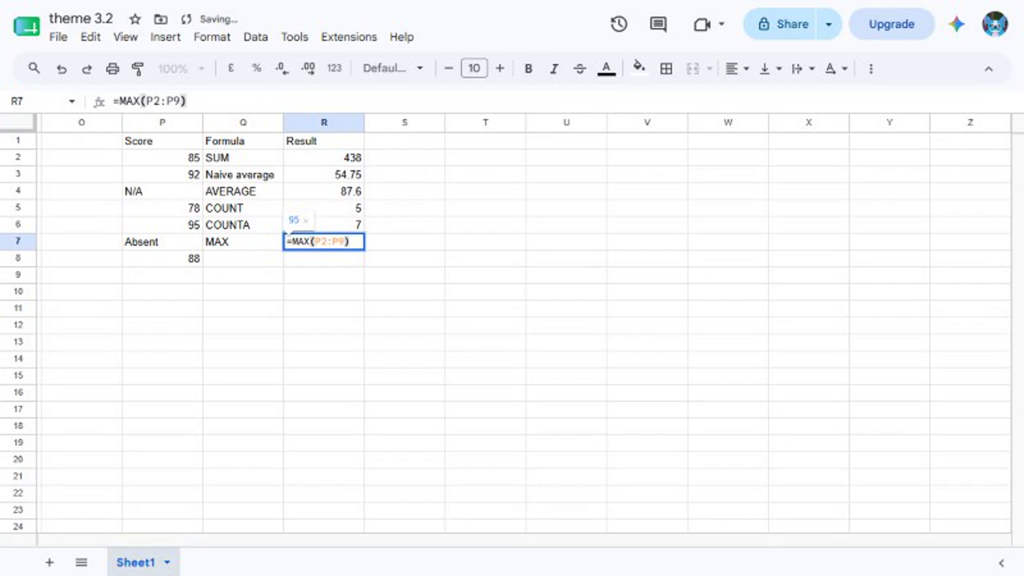
key(Return)
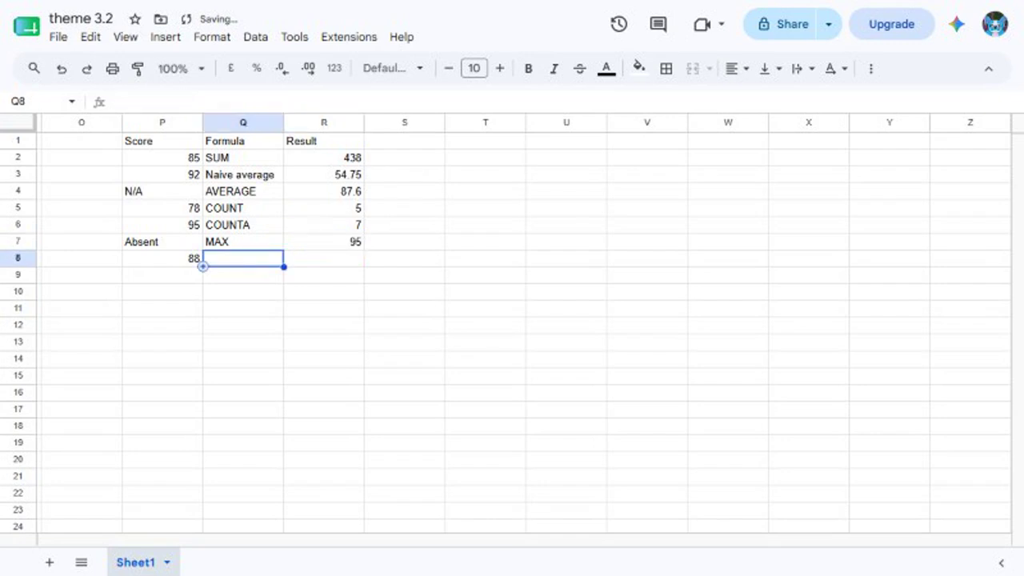
click(36, 102)
text(R7)
key(Return)
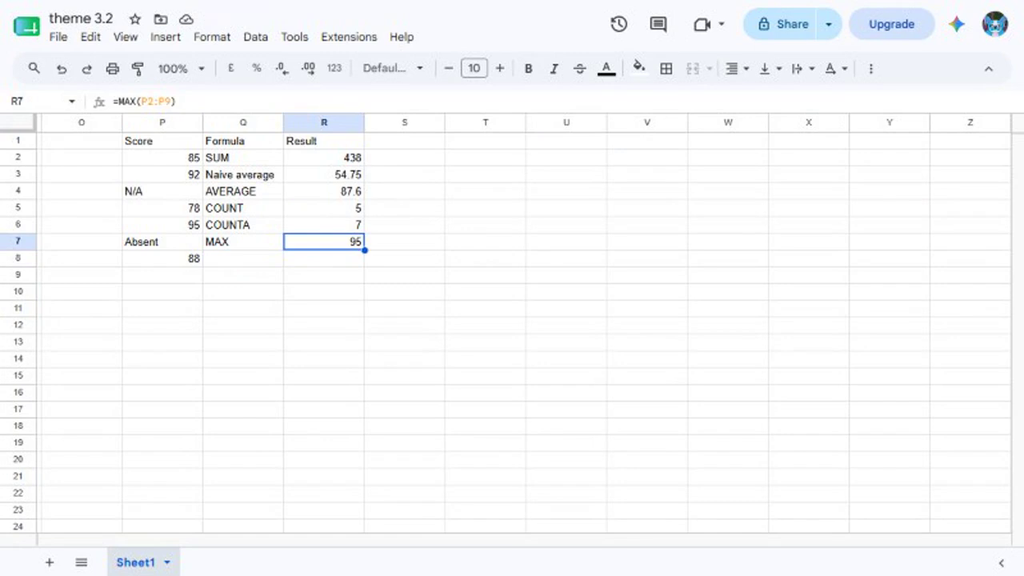
- Label Q8 as MIN and enter =MIN(P2:P9) in R8
click(204, 264)
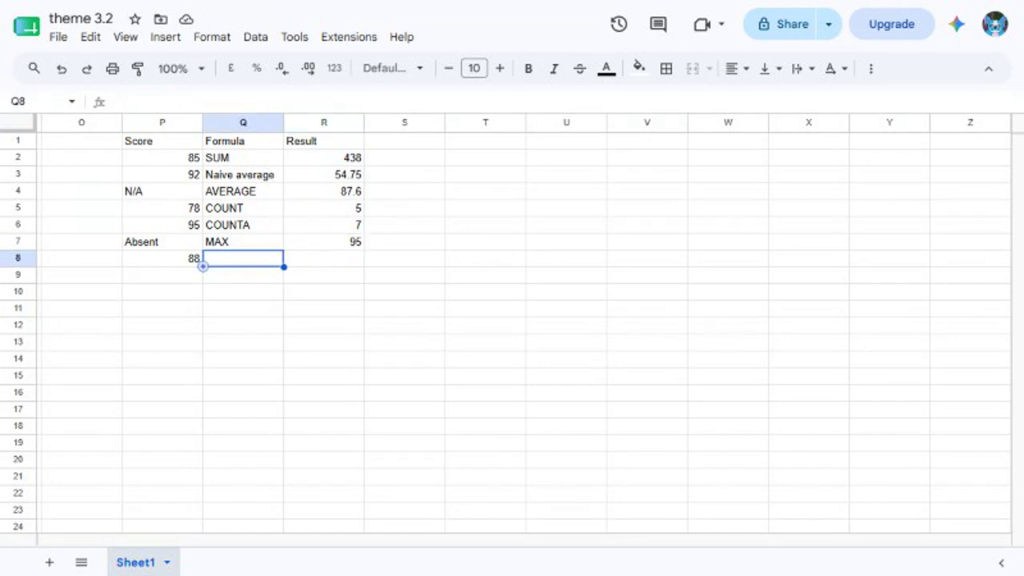
text(MIN)
key(Tab)
text(=MIN(P2:P9))
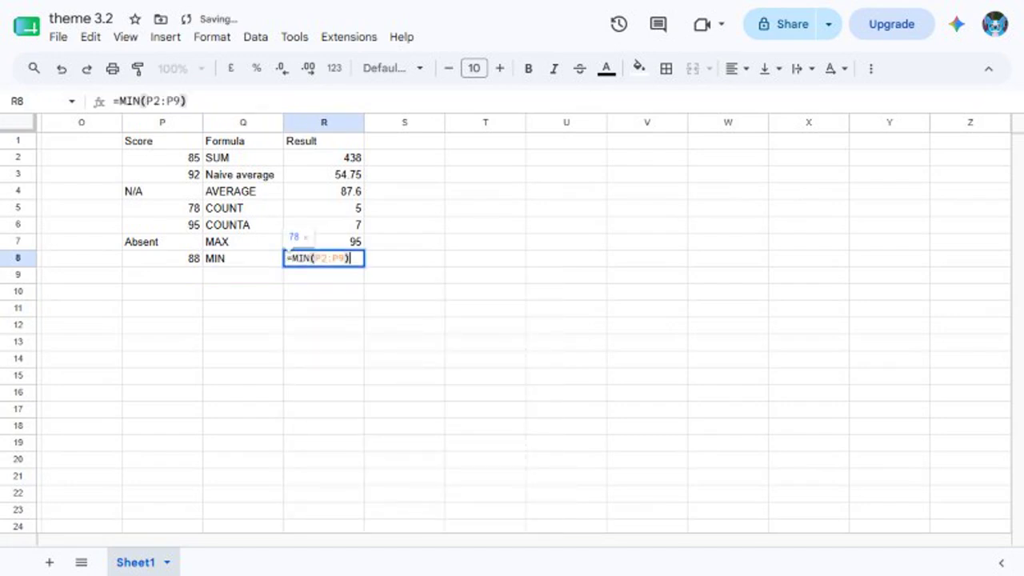
key(Return)
- Reselect R8 to show its formula, and select the whole score and results table, range P1:R9
click(324, 258)
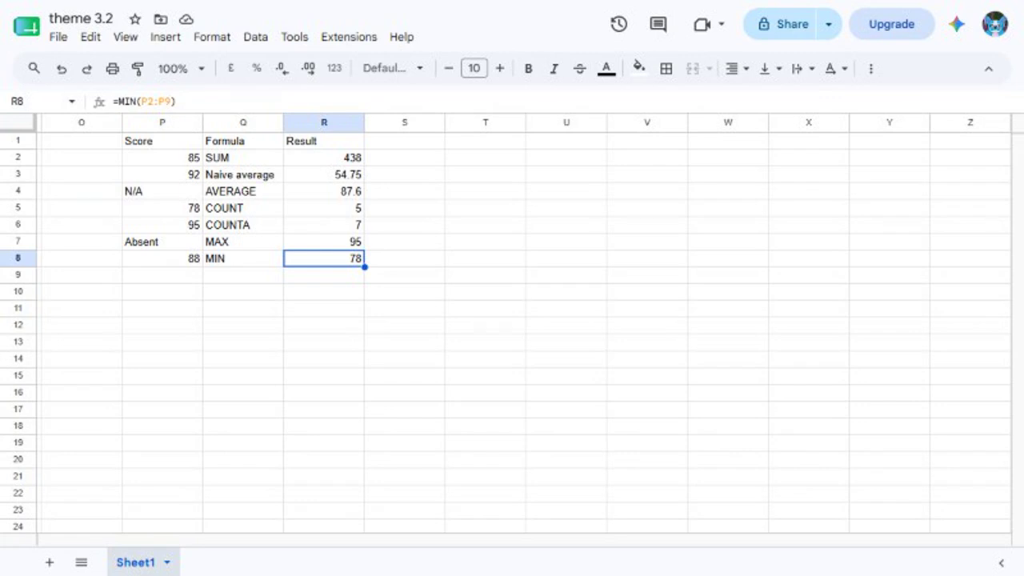
text(P1:R9)
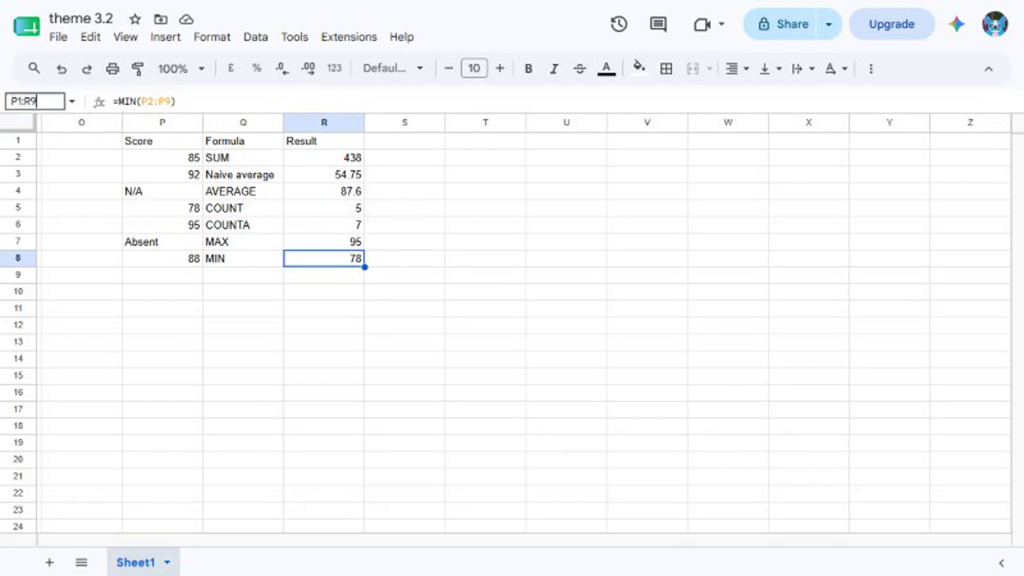
key(Return)
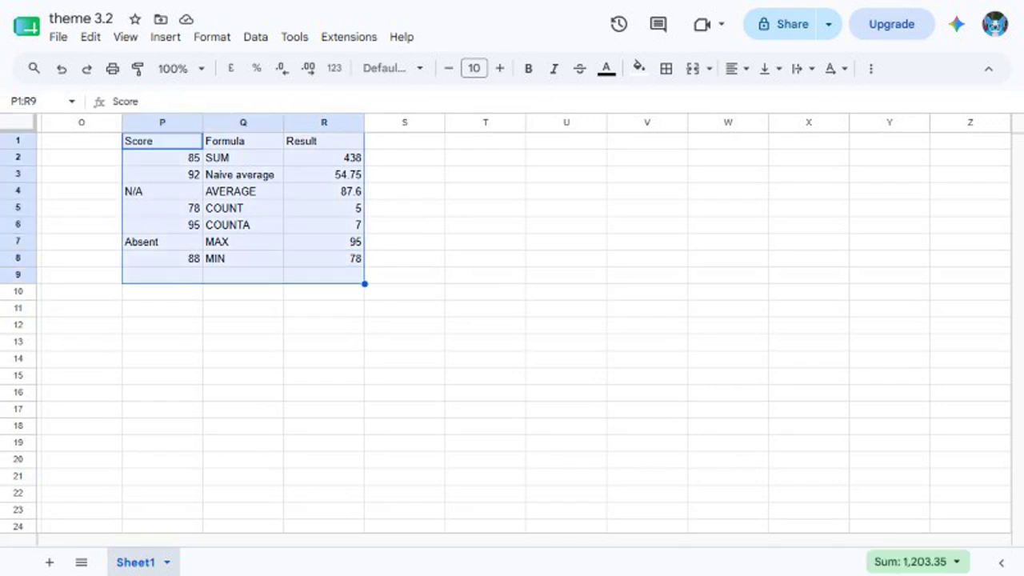